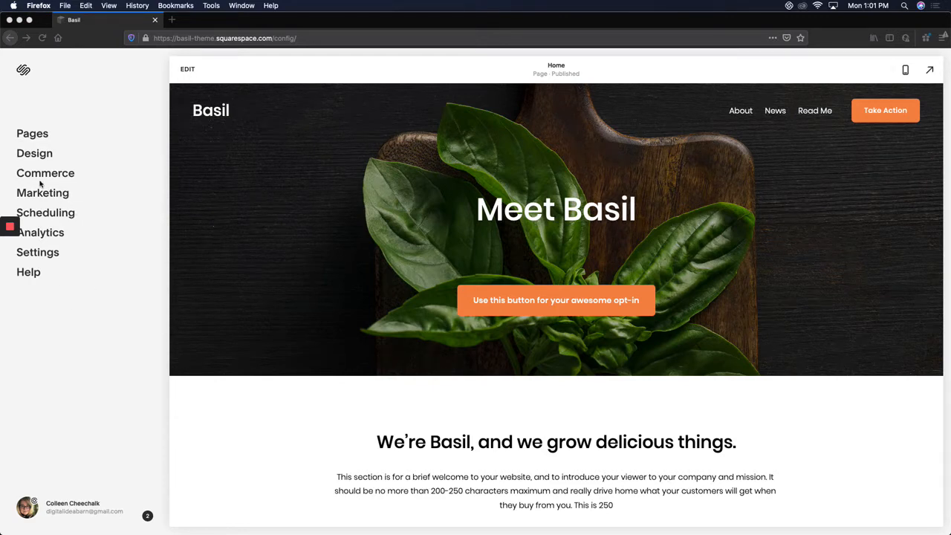
# - Open the site's color design settings and look through the list of color themes
pyautogui.click(32, 154)
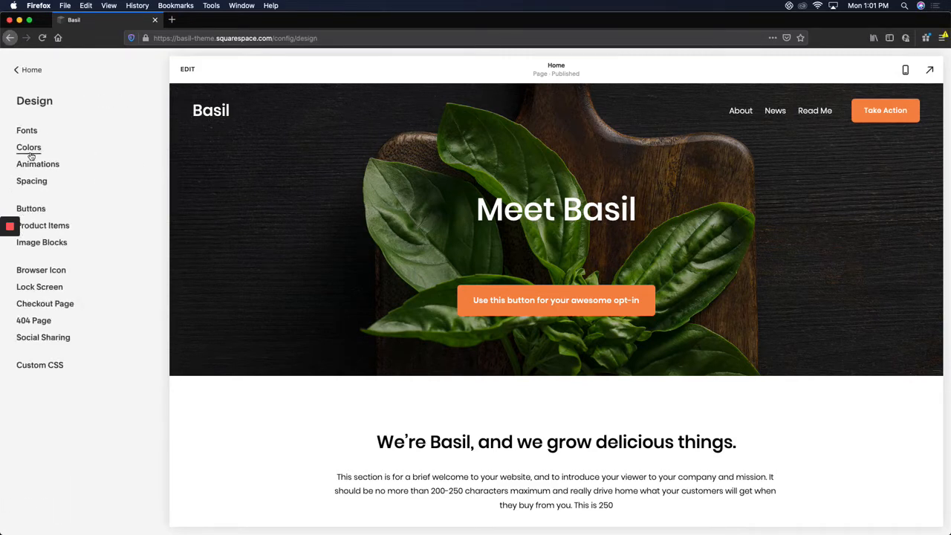
pyautogui.click(29, 149)
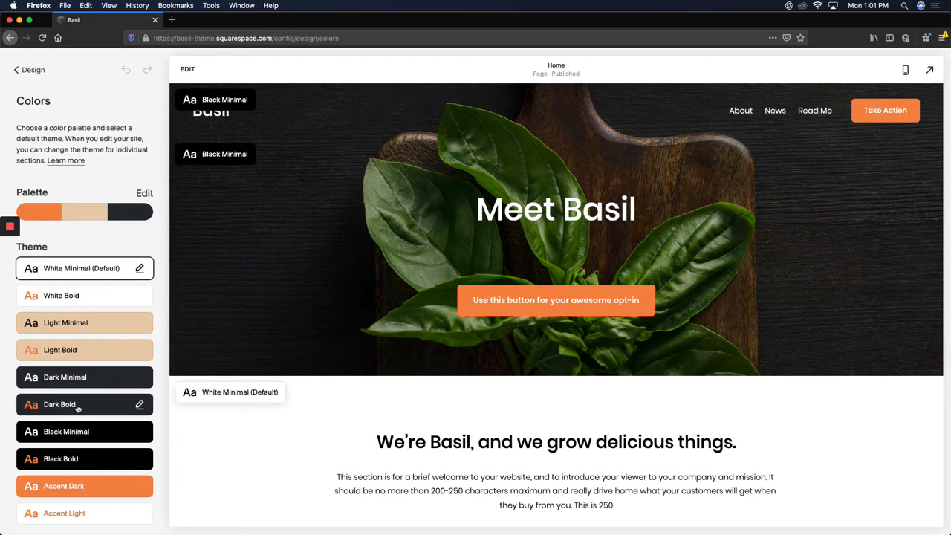
pyautogui.scroll(-1, 77, 410)
pyautogui.scroll(1, 77, 410)
pyautogui.scroll(-1, 74, 405)
pyautogui.scroll(1, 75, 405)
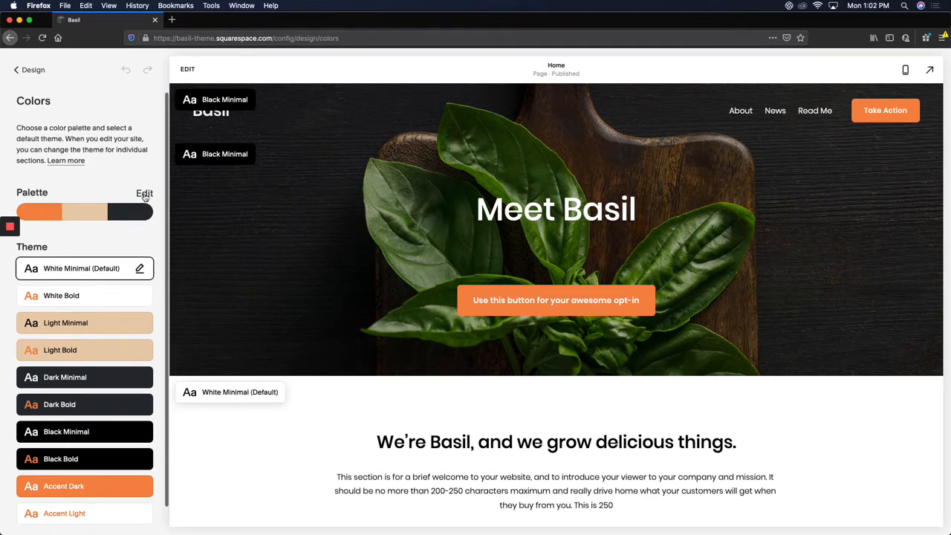
# - Review the preset Designer Palettes and the color themes assigned to the home page sections
pyautogui.click(145, 194)
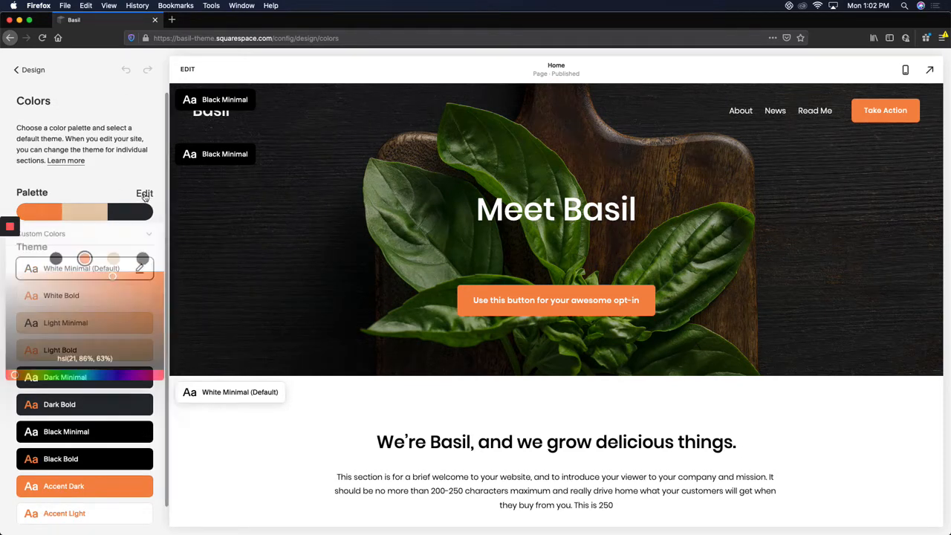
pyautogui.click(147, 234)
pyautogui.click(88, 159)
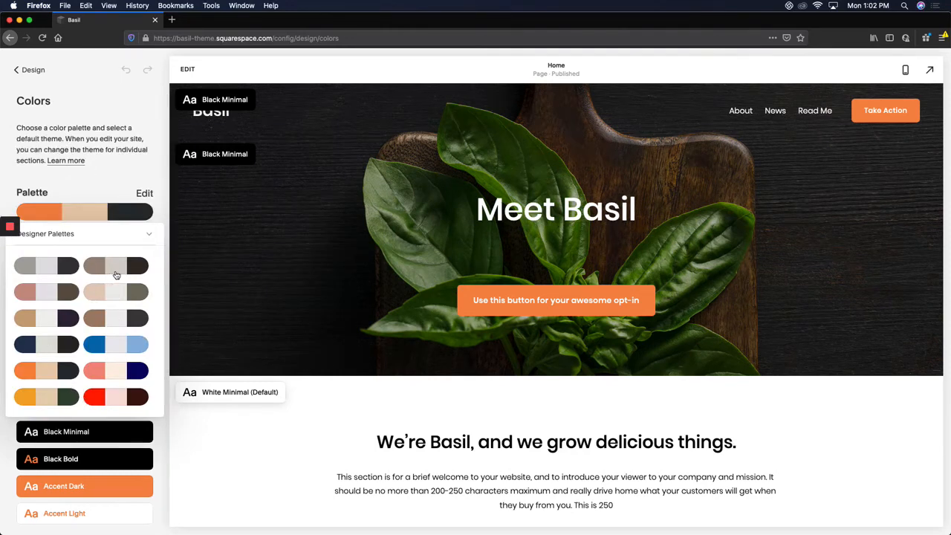
pyautogui.click(99, 187)
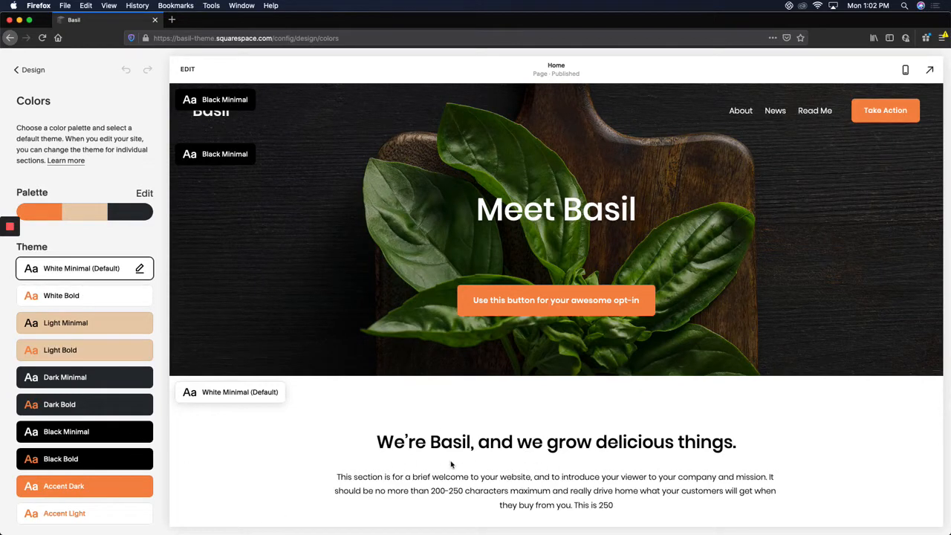
pyautogui.scroll(-2, 329, 460)
pyautogui.scroll(2, 329, 461)
pyautogui.scroll(-8, 296, 405)
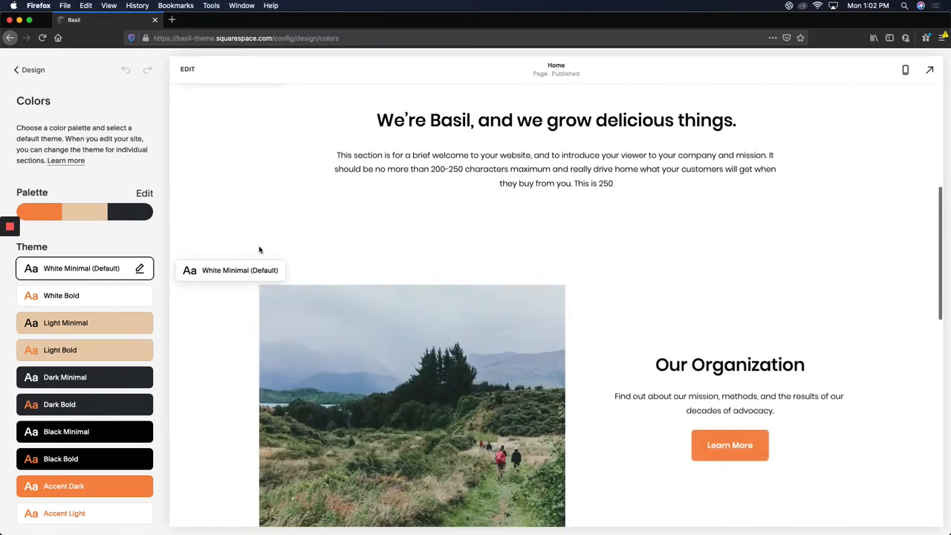
pyautogui.scroll(8, 255, 263)
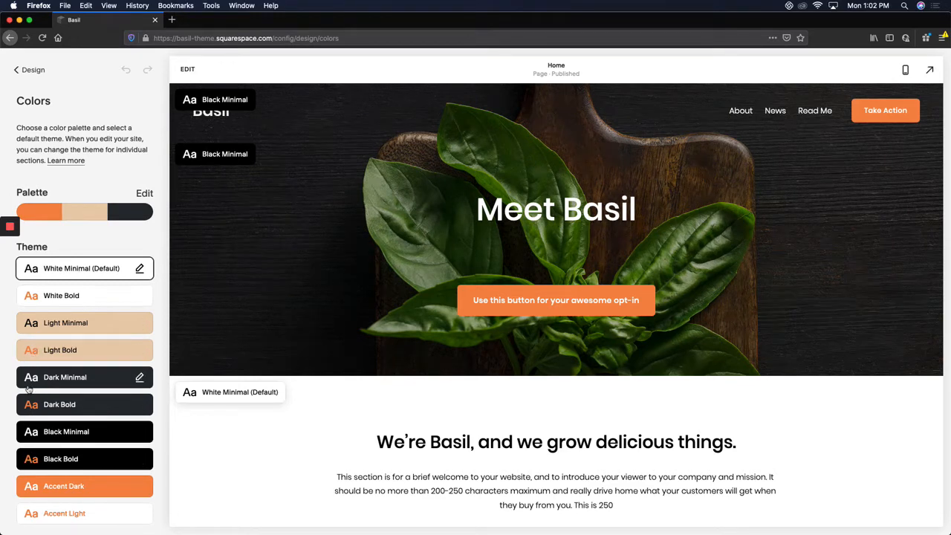
# - Switch the palette source to From Image and generate the palette from the dark cutting-board photo Depositphotos_29652505...2015.jpg in Downloads
pyautogui.click(143, 195)
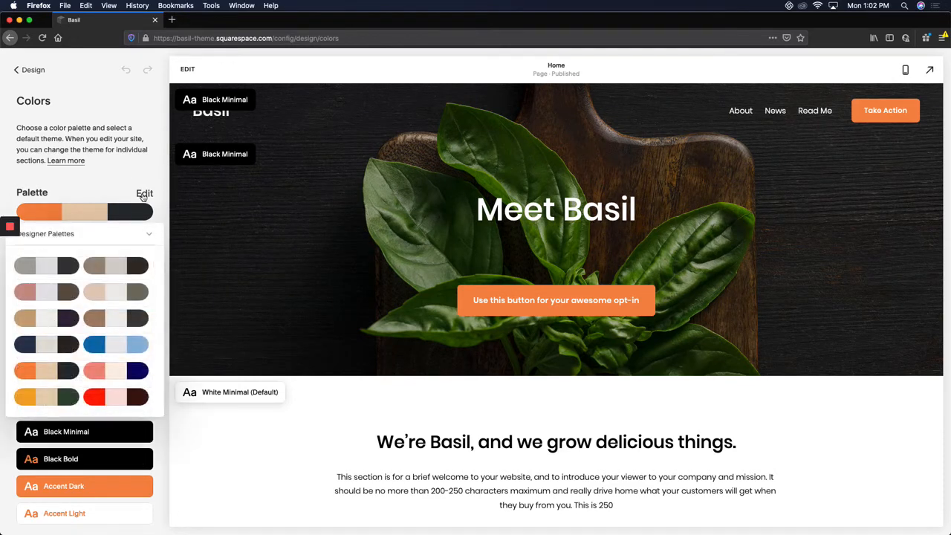
pyautogui.click(147, 234)
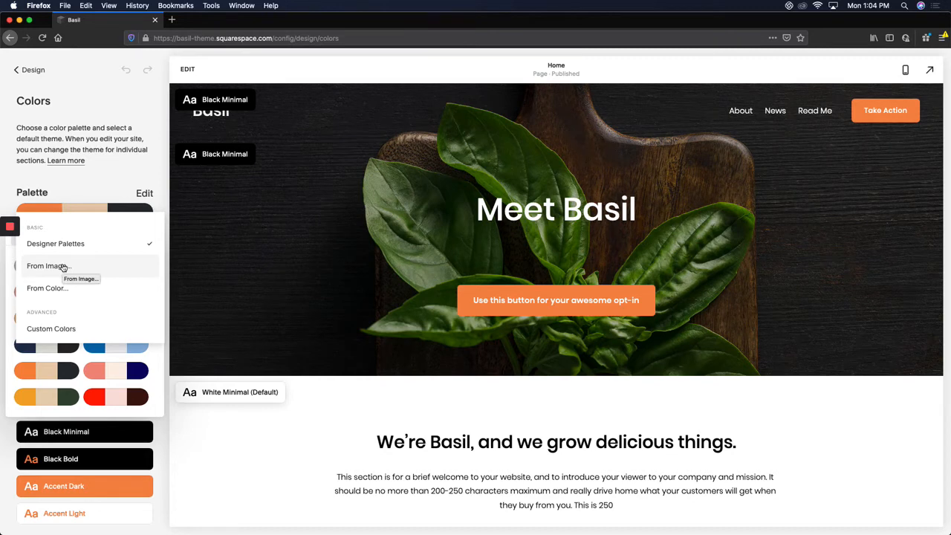
pyautogui.click(63, 267)
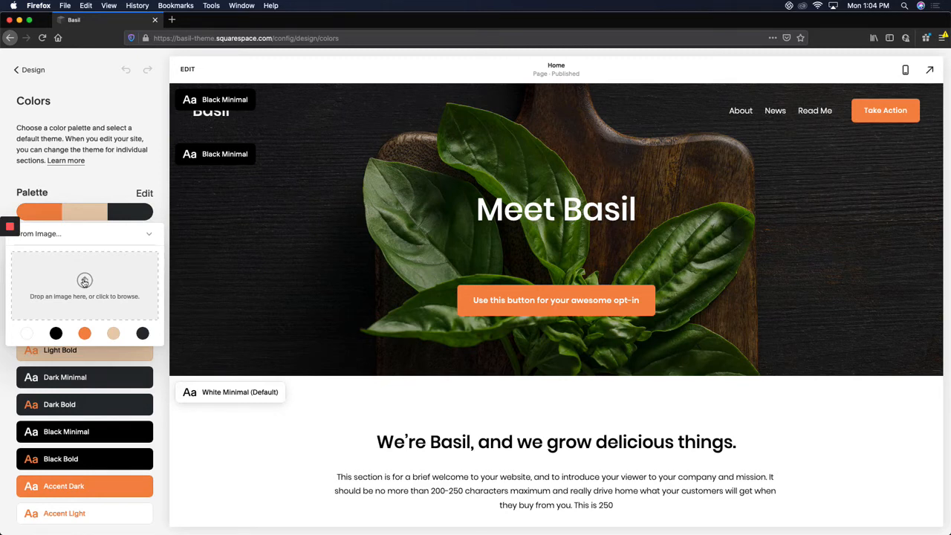
pyautogui.click(84, 282)
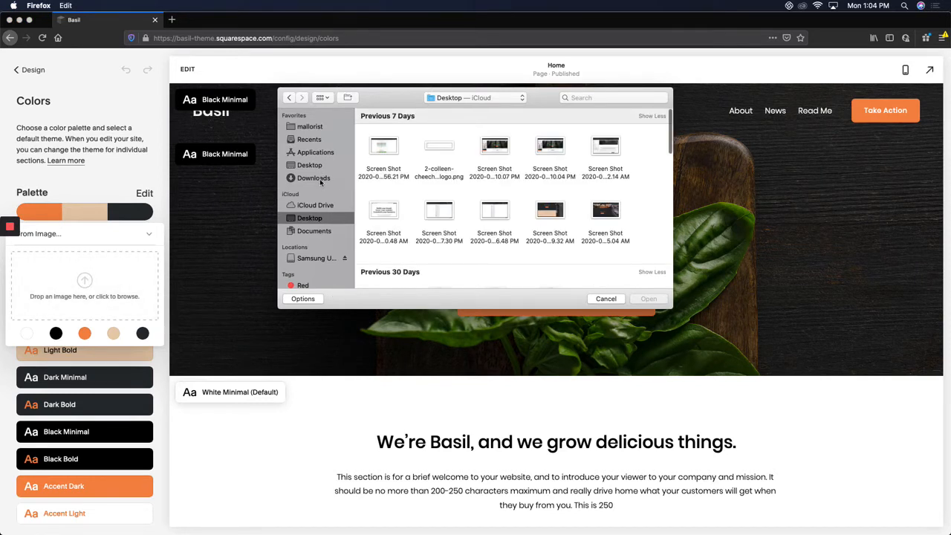
pyautogui.click(314, 179)
pyautogui.click(439, 148)
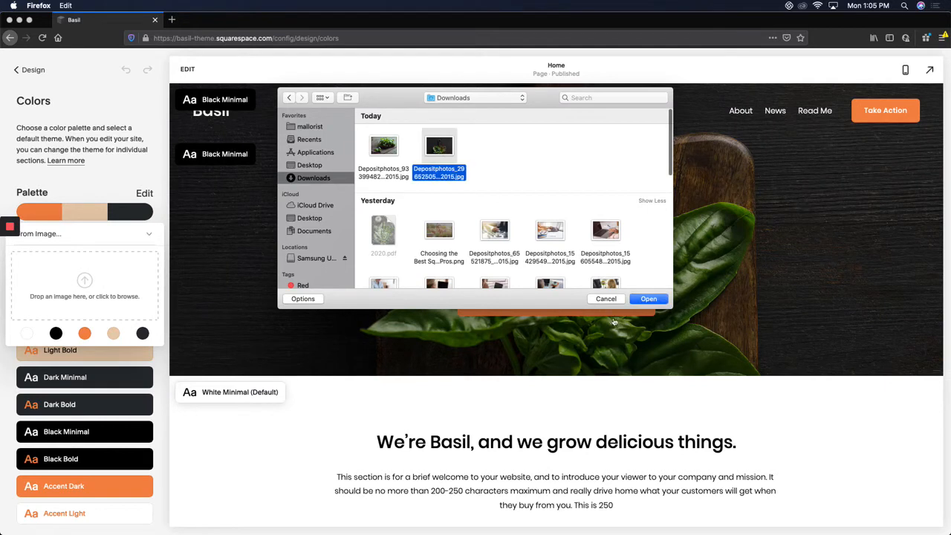
pyautogui.click(648, 298)
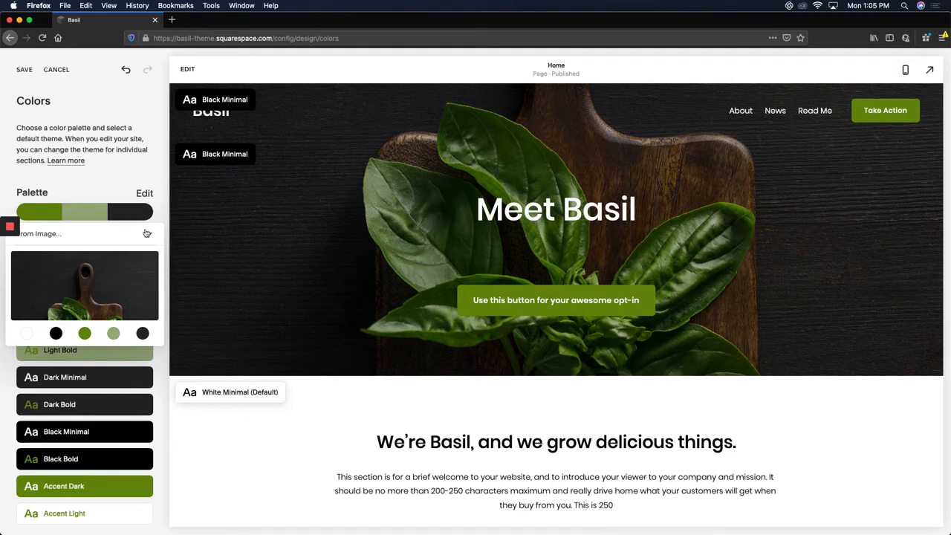
pyautogui.click(110, 188)
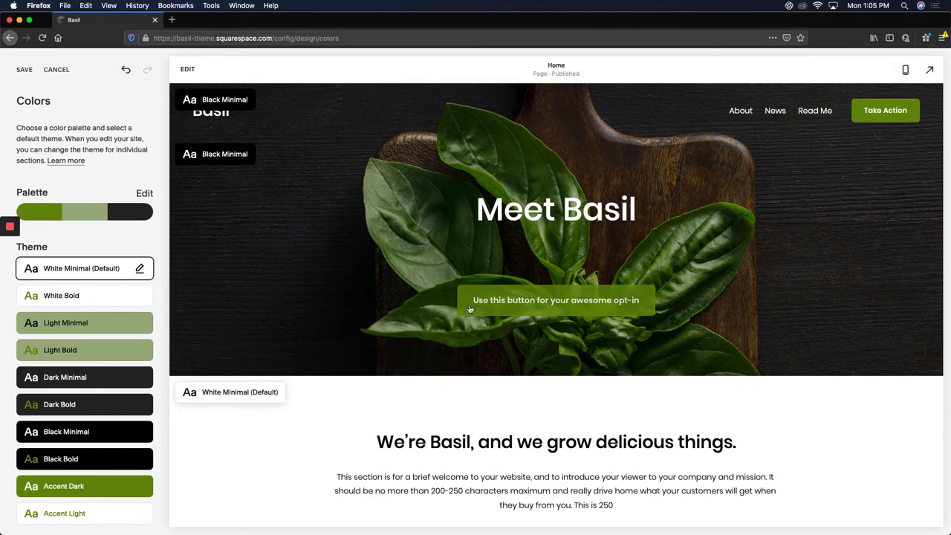
# - Look through the home page sections to check the buttons and themes in the new palette
pyautogui.scroll(-5, 415, 307)
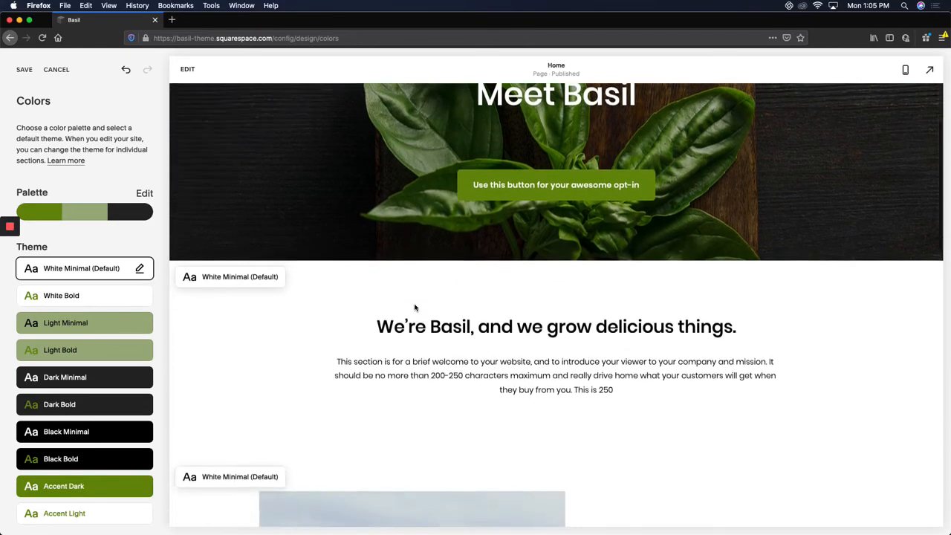
pyautogui.scroll(-2, 415, 308)
pyautogui.scroll(4, 414, 308)
pyautogui.scroll(-11, 415, 307)
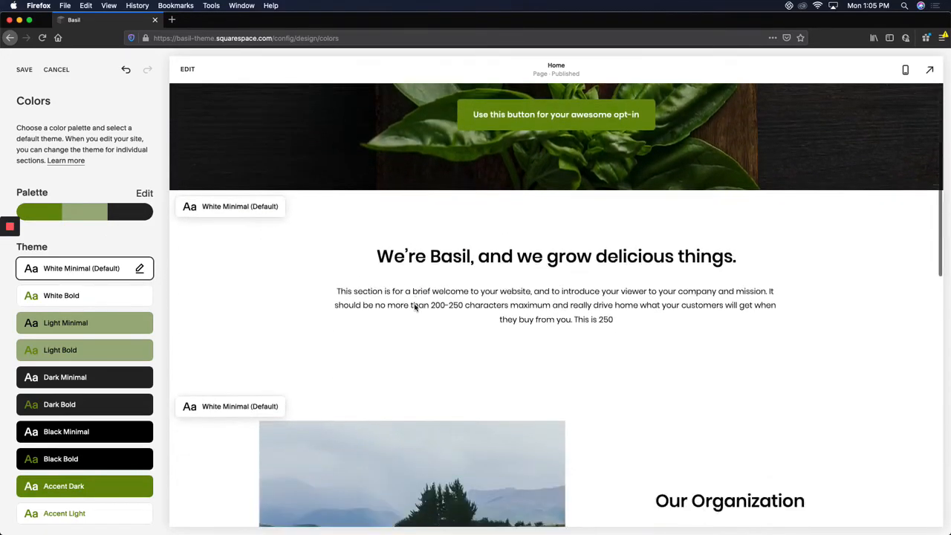
pyautogui.scroll(7, 415, 308)
pyautogui.scroll(-7, 415, 308)
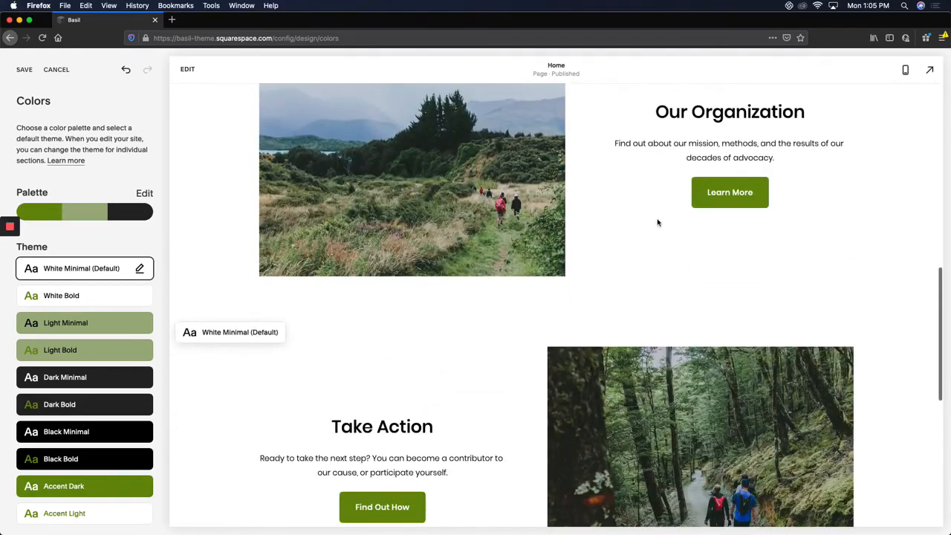
pyautogui.scroll(5, 596, 295)
pyautogui.scroll(9, 382, 263)
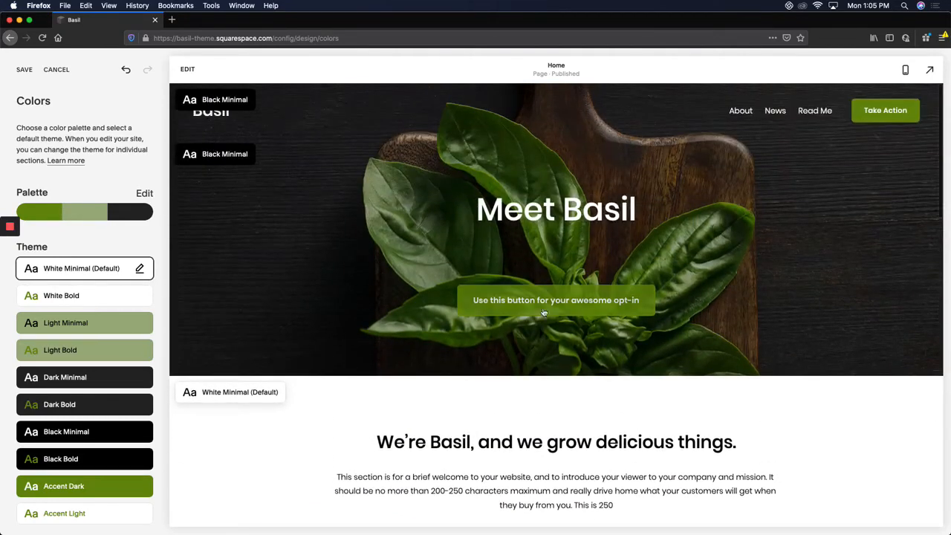
# - Generate the palette from the basil bunch photo Depositphotos_93399482...2015.jpg instead
pyautogui.click(146, 194)
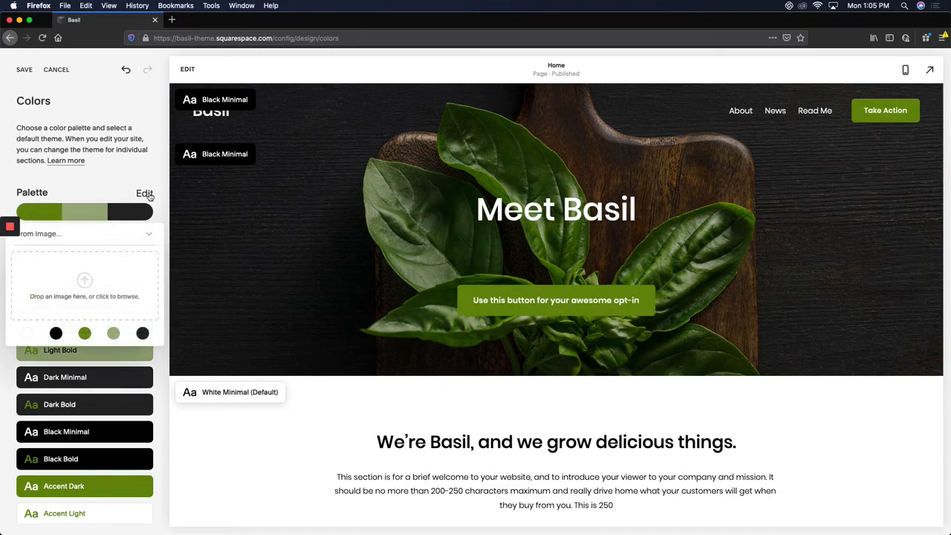
pyautogui.click(86, 278)
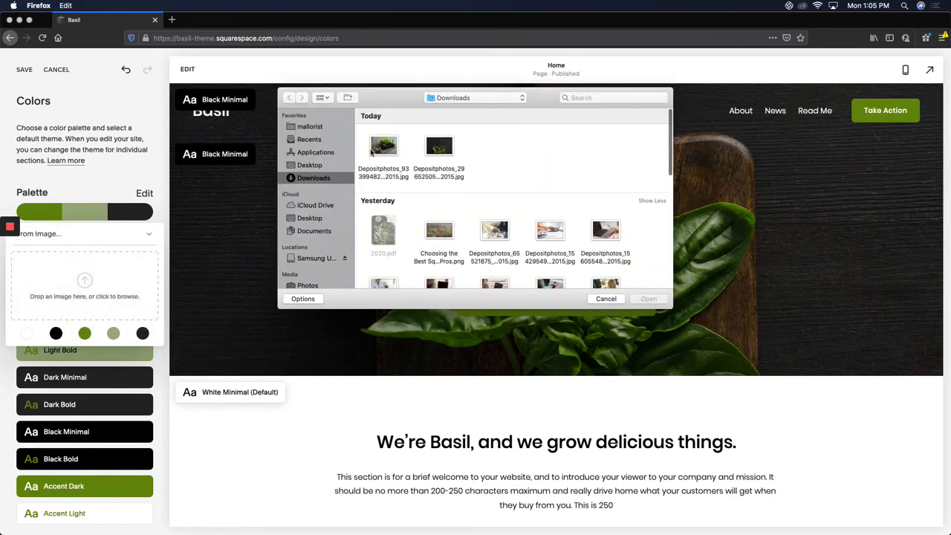
pyautogui.click(382, 153)
pyautogui.click(646, 300)
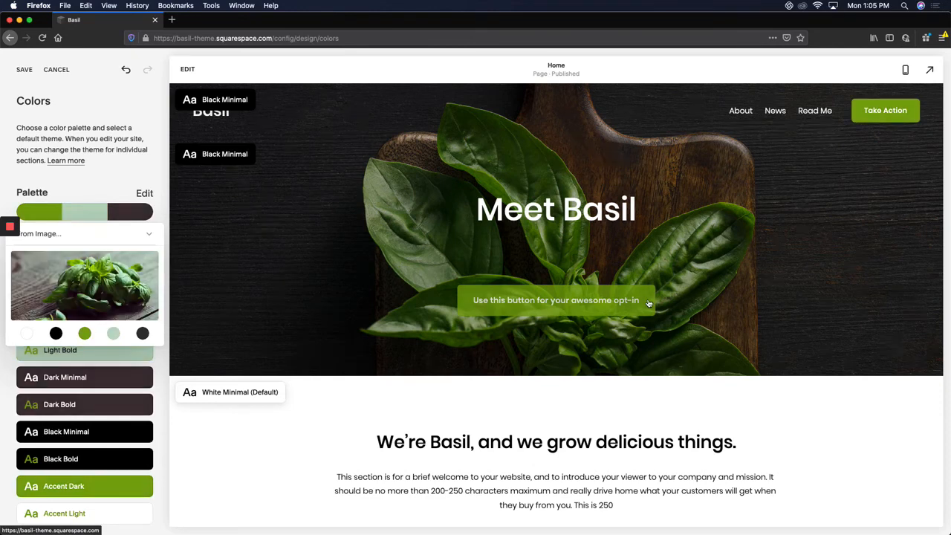
pyautogui.click(107, 182)
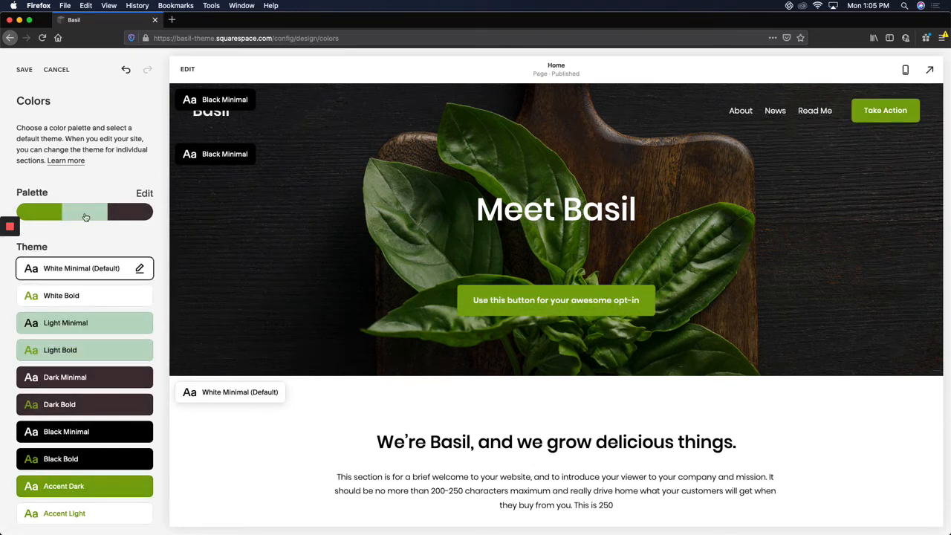
# - Try a palette generated from the light desk photo Depositphotos_15429549...2015.jpg
pyautogui.click(145, 194)
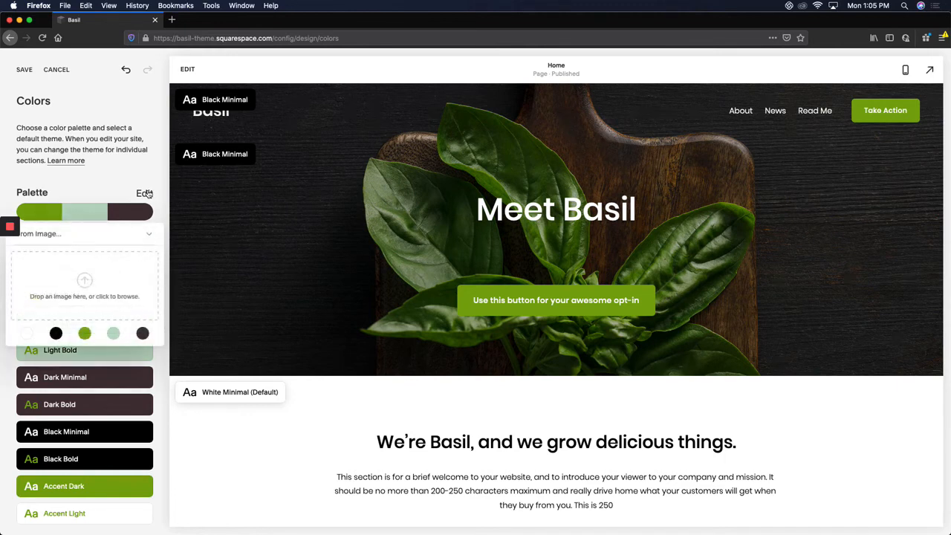
pyautogui.click(88, 278)
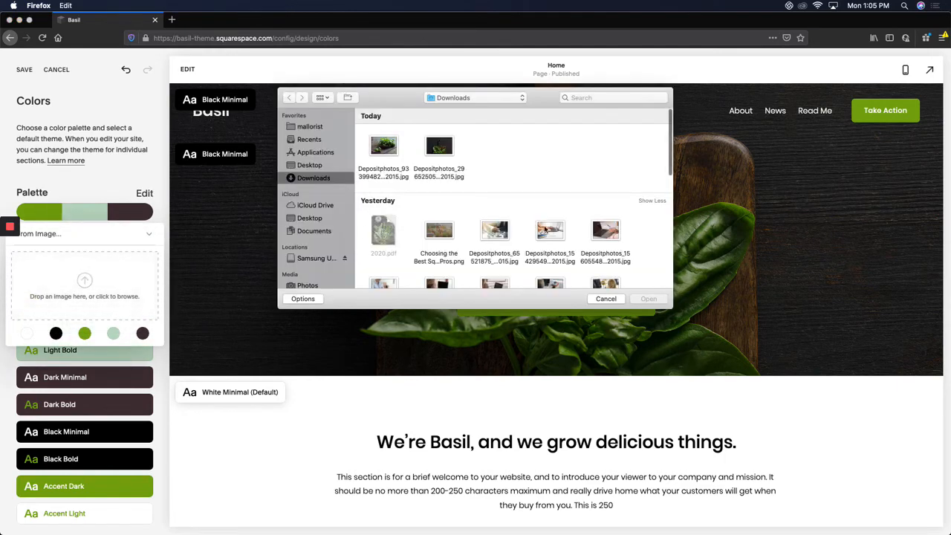
pyautogui.click(548, 230)
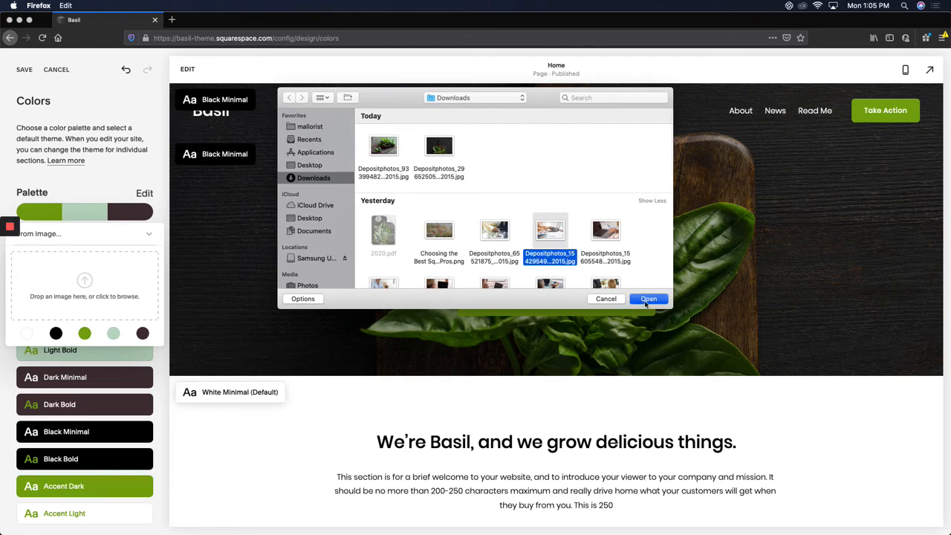
pyautogui.click(647, 300)
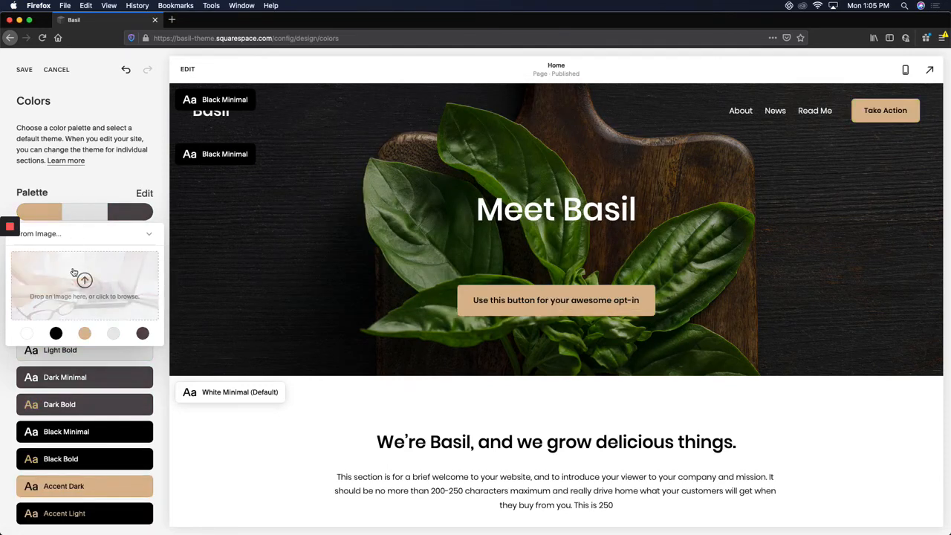
pyautogui.click(147, 234)
pyautogui.click(97, 210)
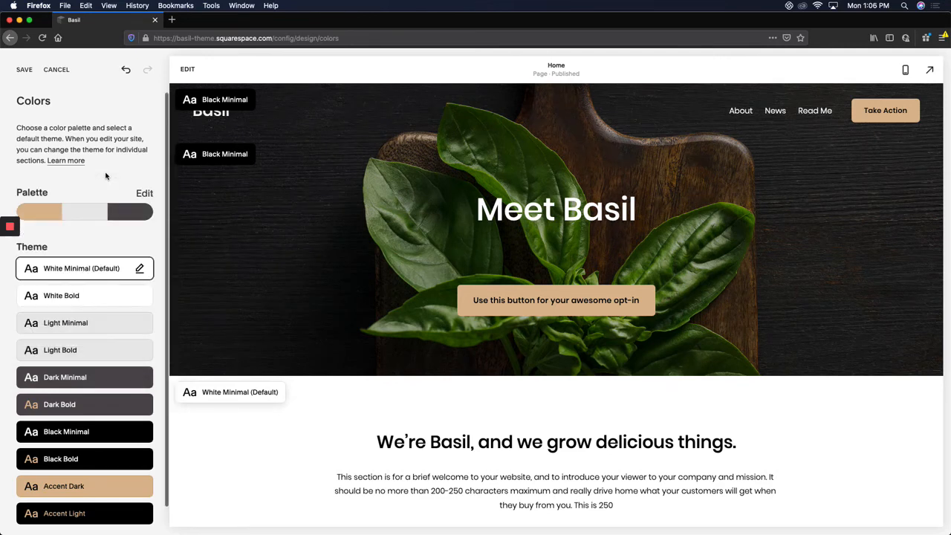
# - Regenerate the palette from the dark cutting-board photo Depositphotos_29652505...2015.jpg and close the palette editor
pyautogui.click(114, 213)
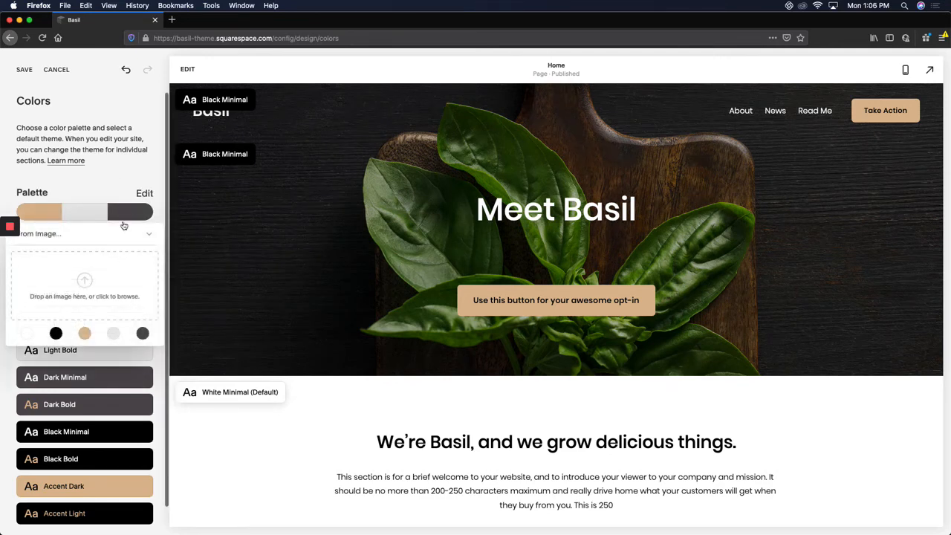
pyautogui.click(84, 281)
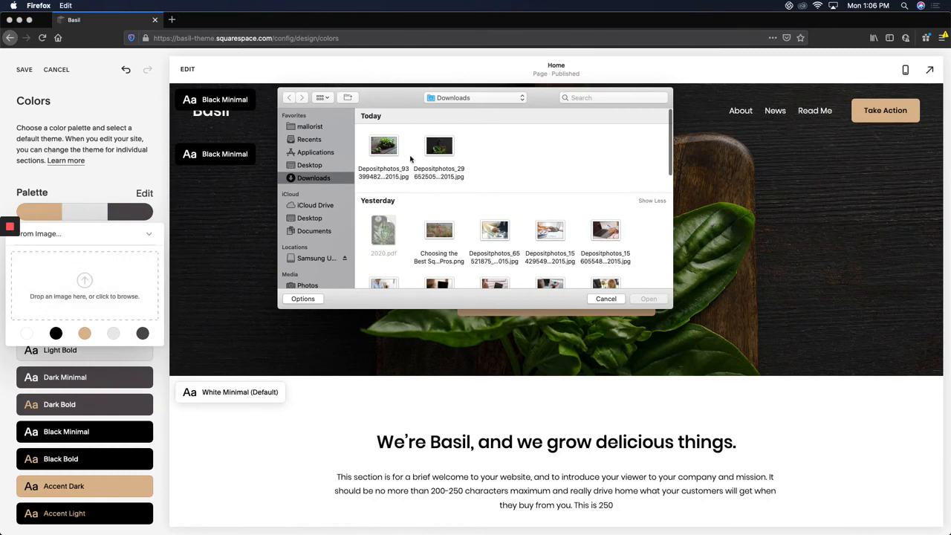
pyautogui.click(438, 152)
pyautogui.click(647, 298)
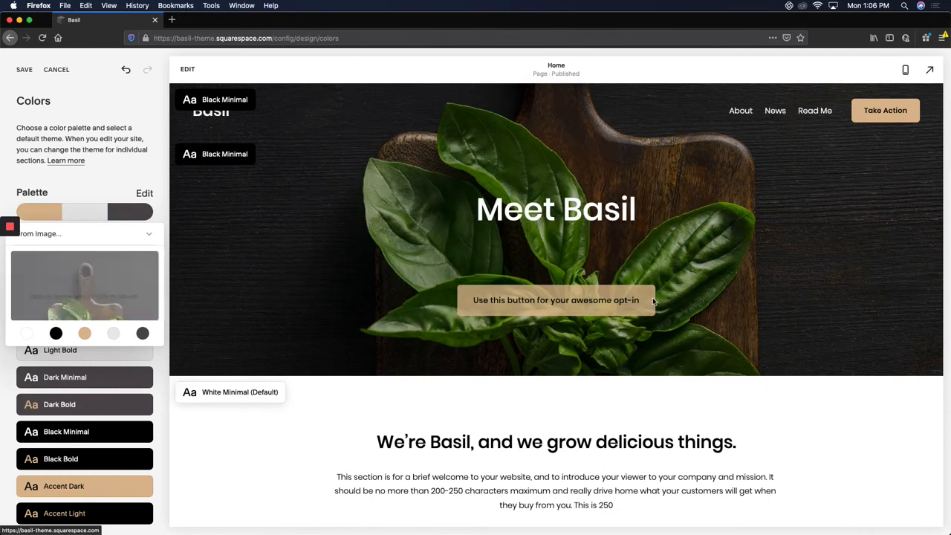
pyautogui.click(102, 189)
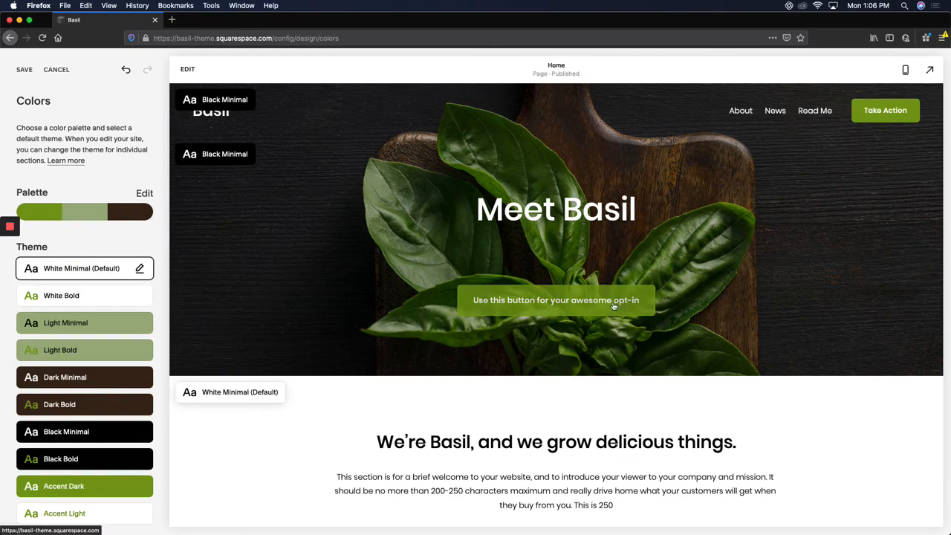